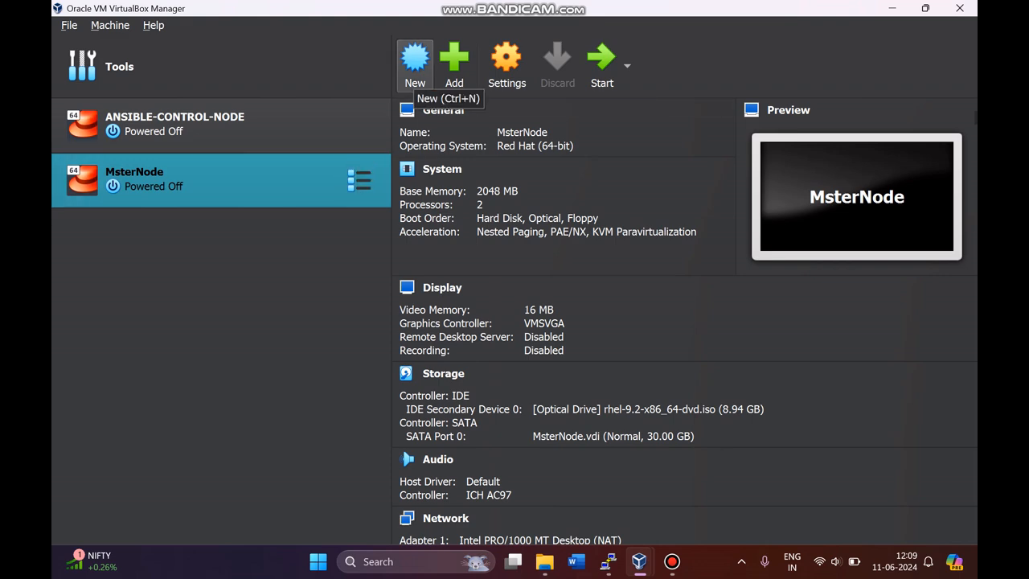
Step: Start a brand-new virtual machine from the New toolbar button
{"action": "left_click", "coordinate": [415, 64]}
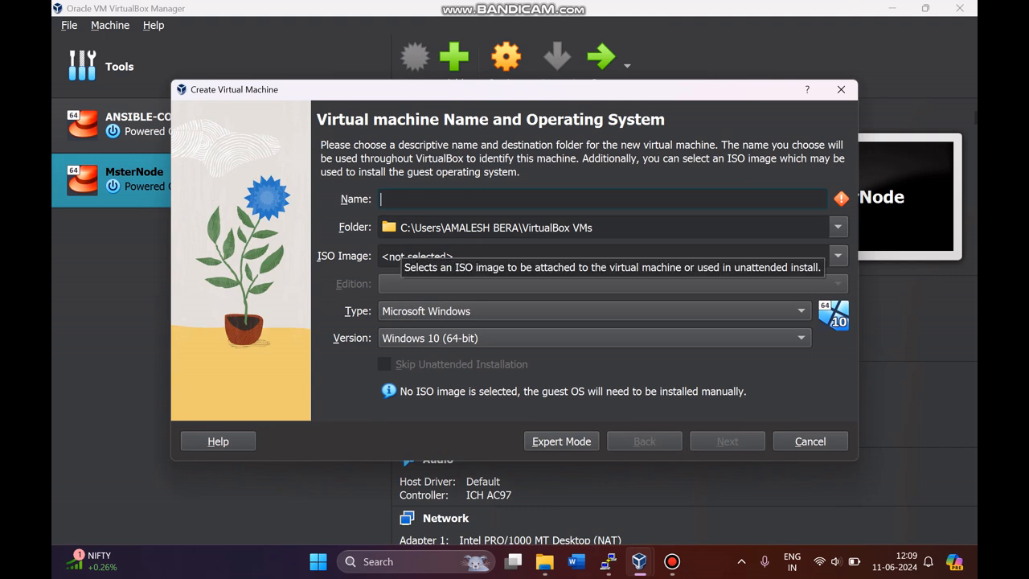
Step: Name the machine VM1 and show the list of available ISO images
{"action": "type", "text": "V"}
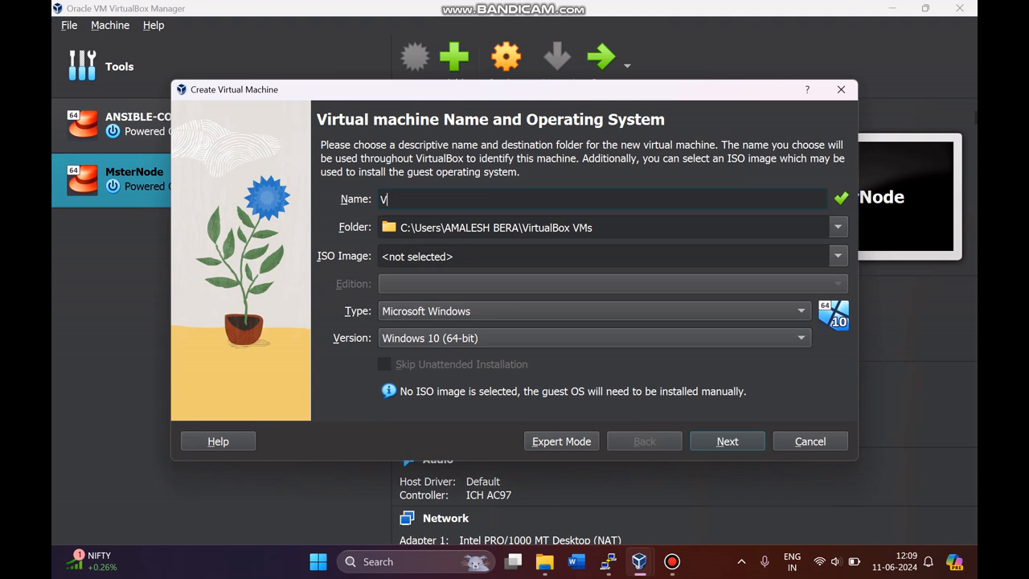
{"action": "type", "text": "M1"}
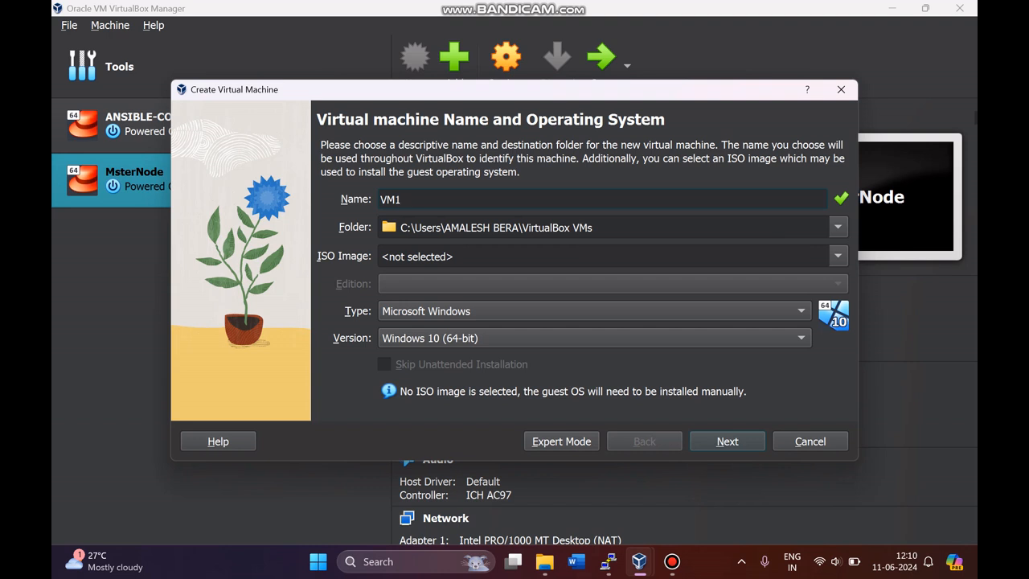
{"action": "left_click", "coordinate": [837, 255]}
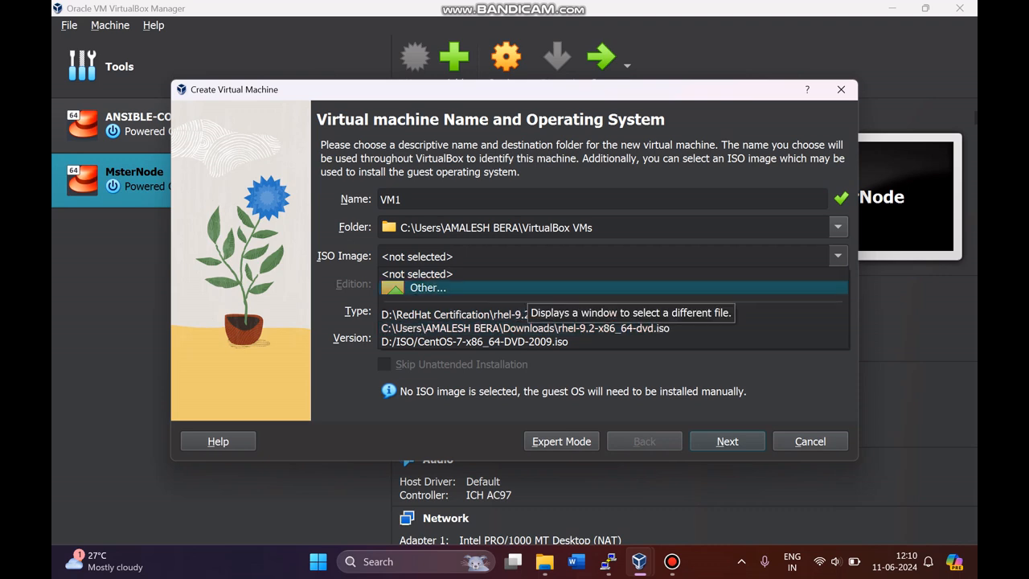
Step: Attach rhel-9.2-x86_64-dvd.iso as the installation image, detected as Red Hat (64-bit)
{"action": "left_click", "coordinate": [499, 287]}
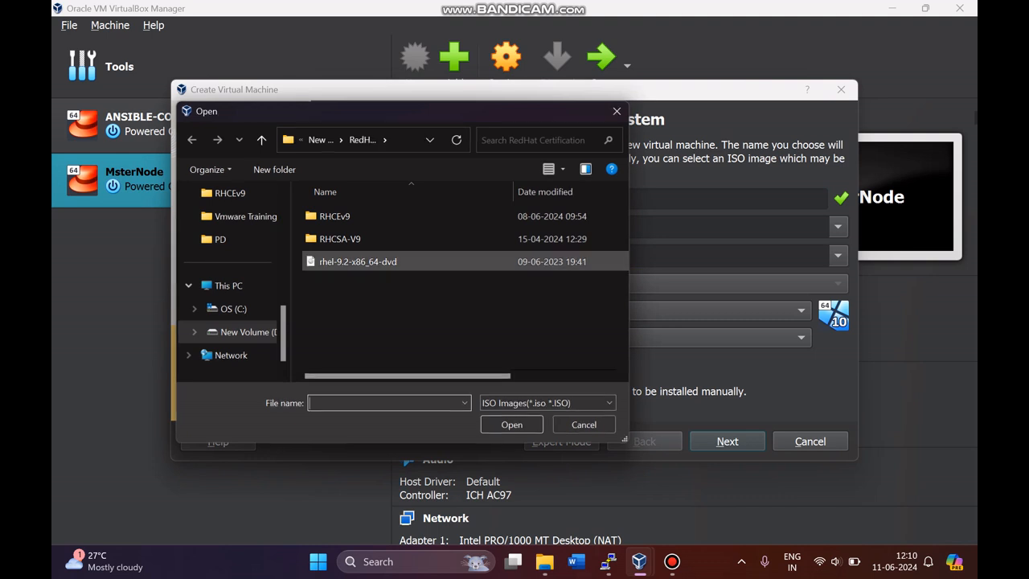
{"action": "left_click", "coordinate": [357, 261]}
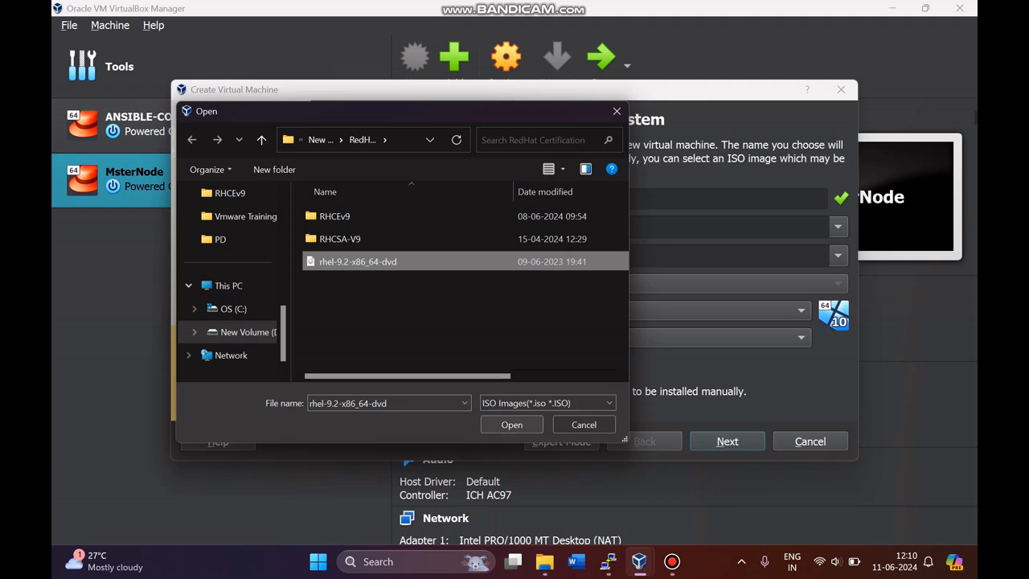
{"action": "left_click", "coordinate": [512, 425]}
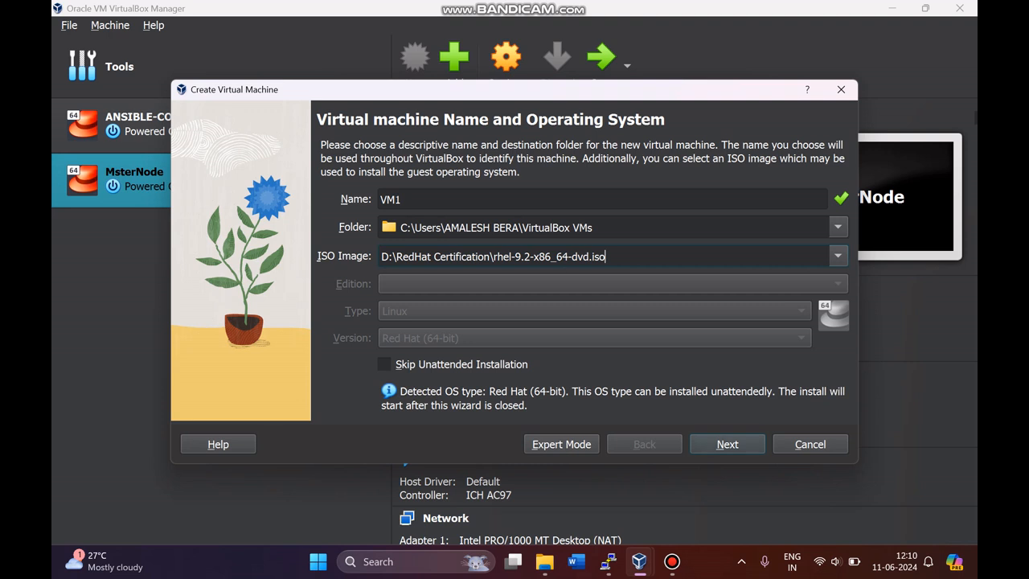
Step: Replace the unattended-install password and its confirmation with a new password, then continue to Hardware
{"action": "left_click", "coordinate": [728, 444]}
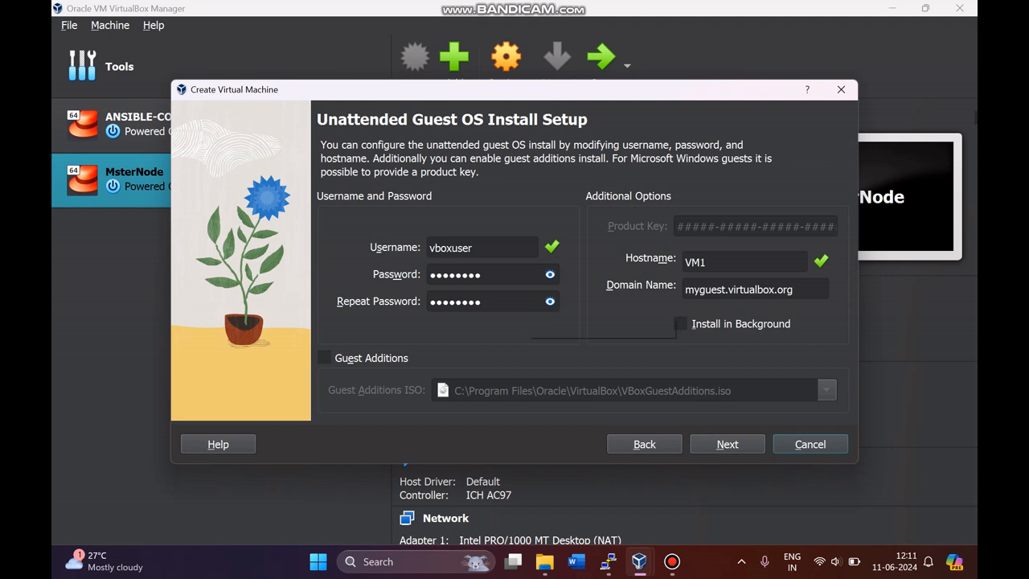
{"action": "left_click", "coordinate": [549, 301]}
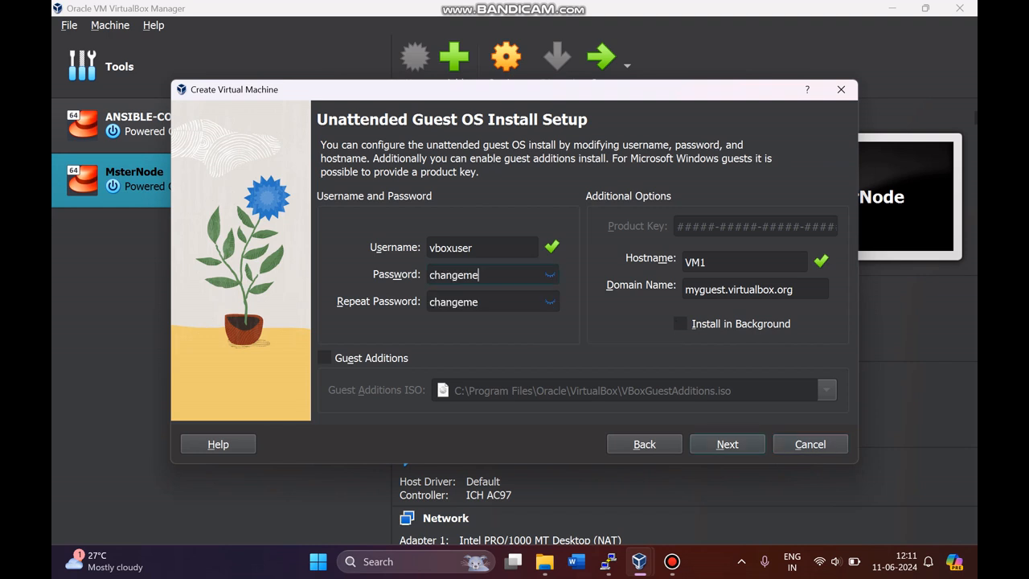
{"action": "left_click_drag", "start_coordinate": [479, 275], "coordinate": [429, 275]}
{"action": "type", "text": "password"}
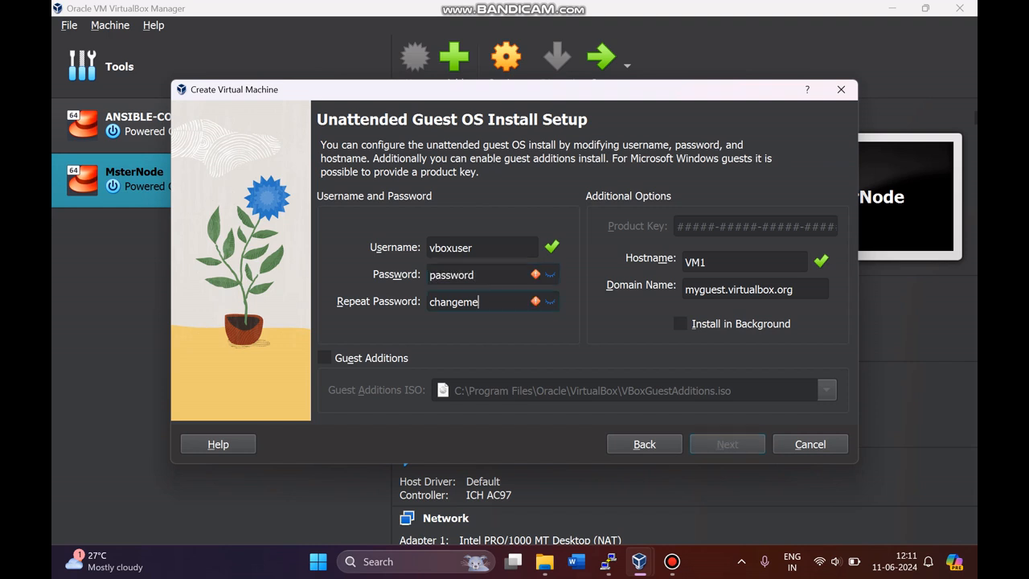
{"action": "left_click_drag", "start_coordinate": [479, 301], "coordinate": [429, 301]}
{"action": "type", "text": "password"}
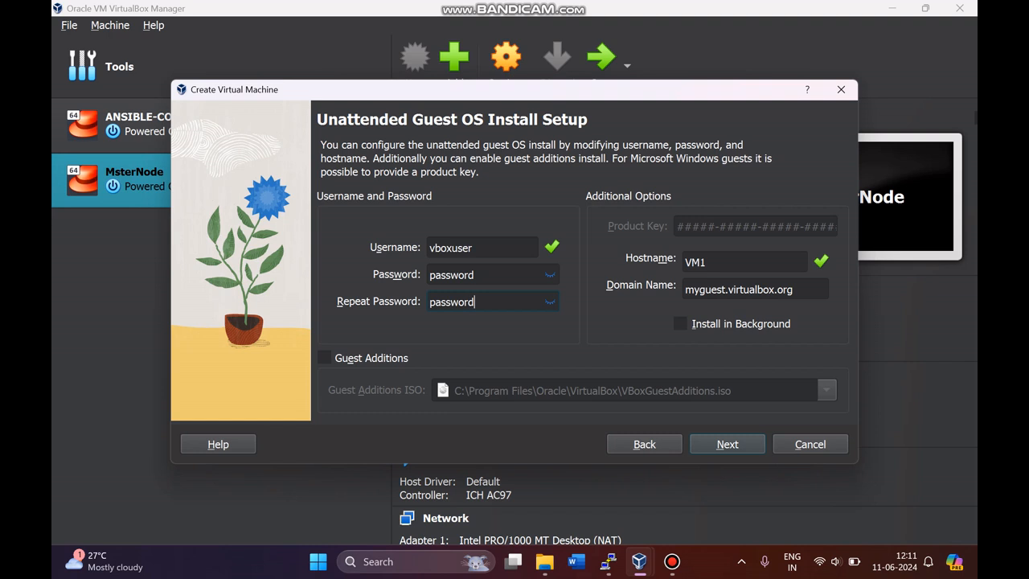
{"action": "key", "text": "Return"}
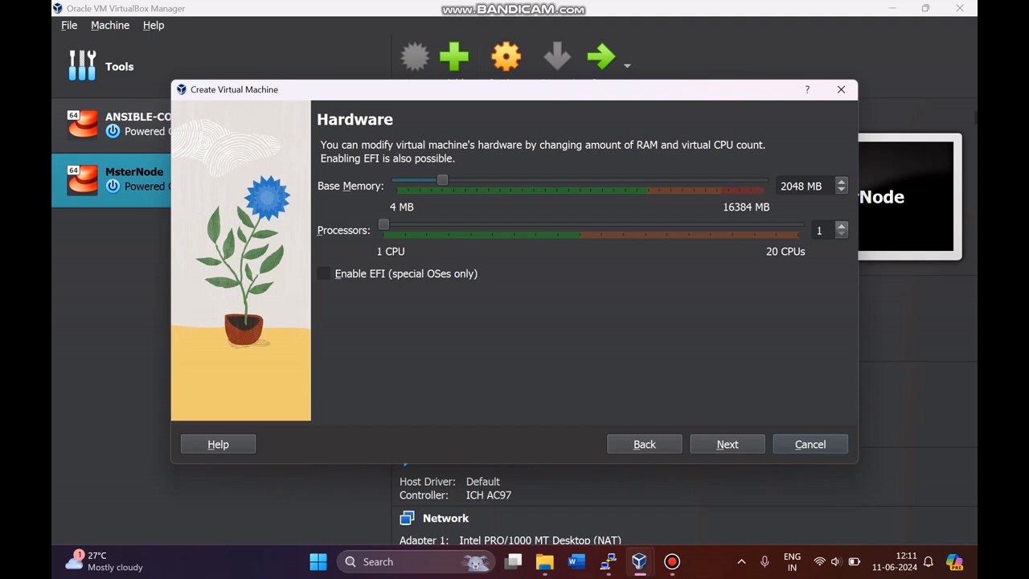
Step: Give VM1 2 processors with 2048 MB memory and continue to the hard disk settings
{"action": "left_click", "coordinate": [840, 225]}
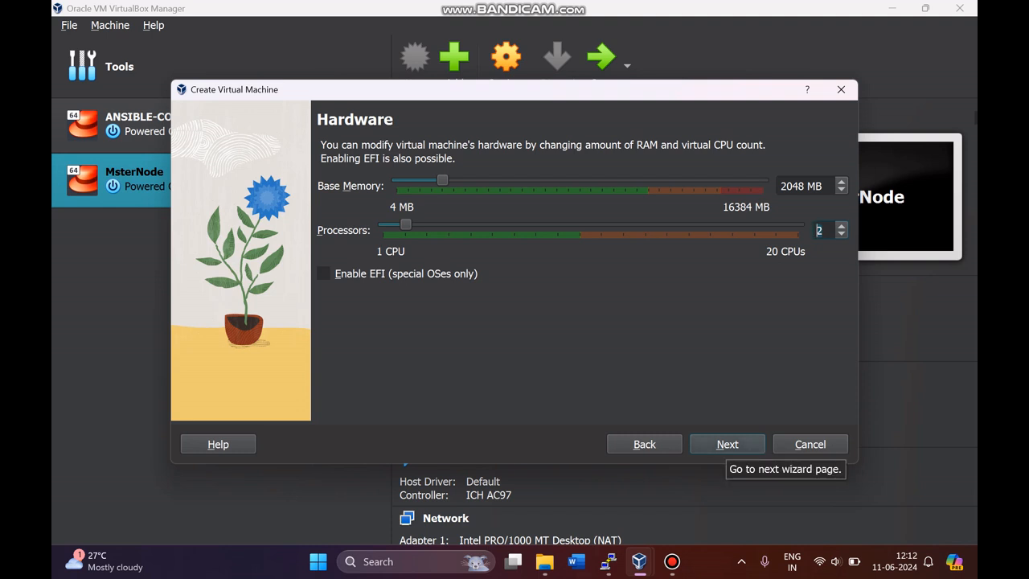
{"action": "left_click", "coordinate": [727, 443]}
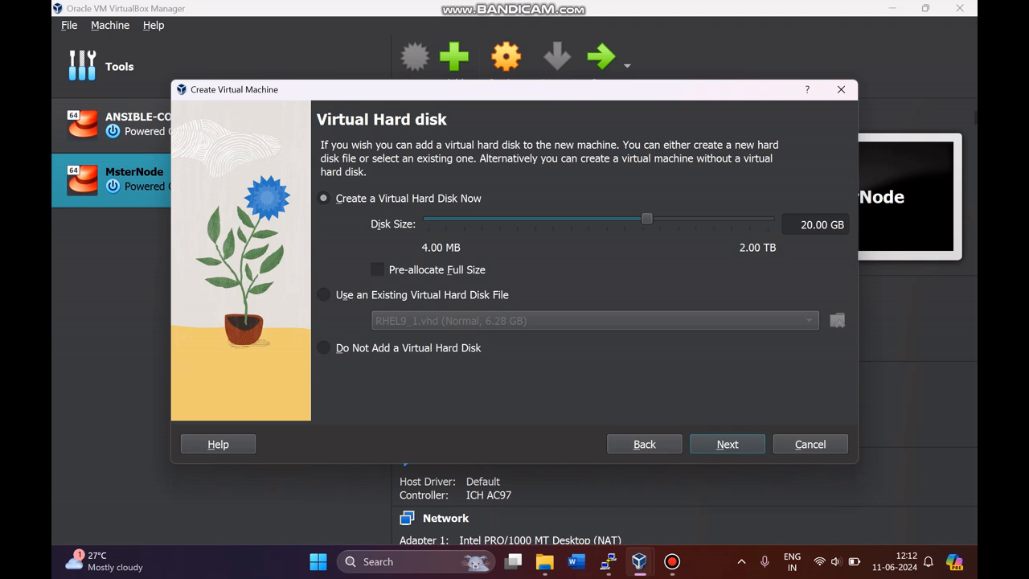
Step: Size VM1's new virtual hard disk at 30 GB and proceed to the Summary
{"action": "left_click_drag", "start_coordinate": [647, 218], "coordinate": [657, 219]}
{"action": "left_click_drag", "start_coordinate": [826, 225], "coordinate": [801, 224]}
{"action": "type", "text": "30"}
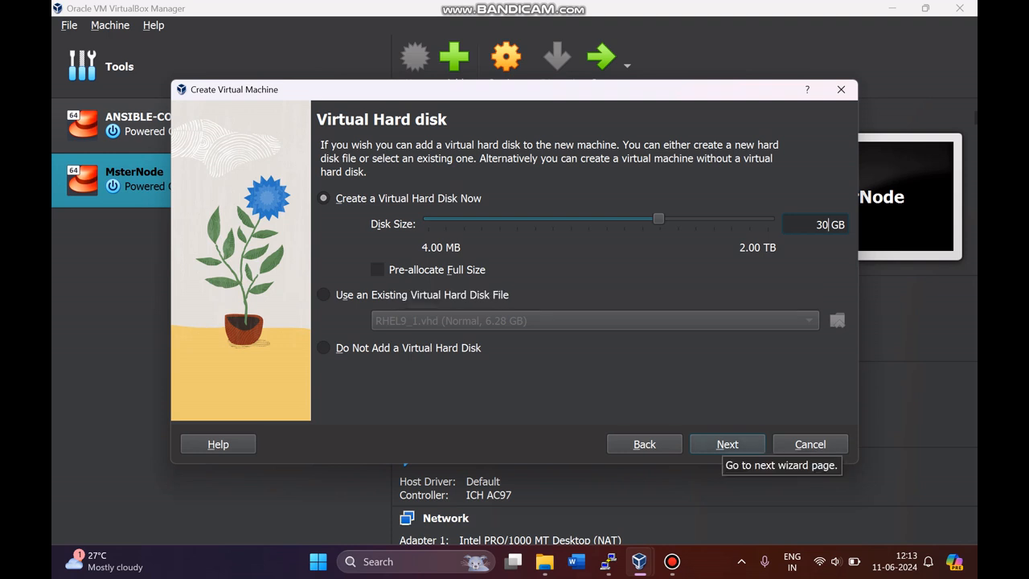
{"action": "left_click", "coordinate": [727, 443]}
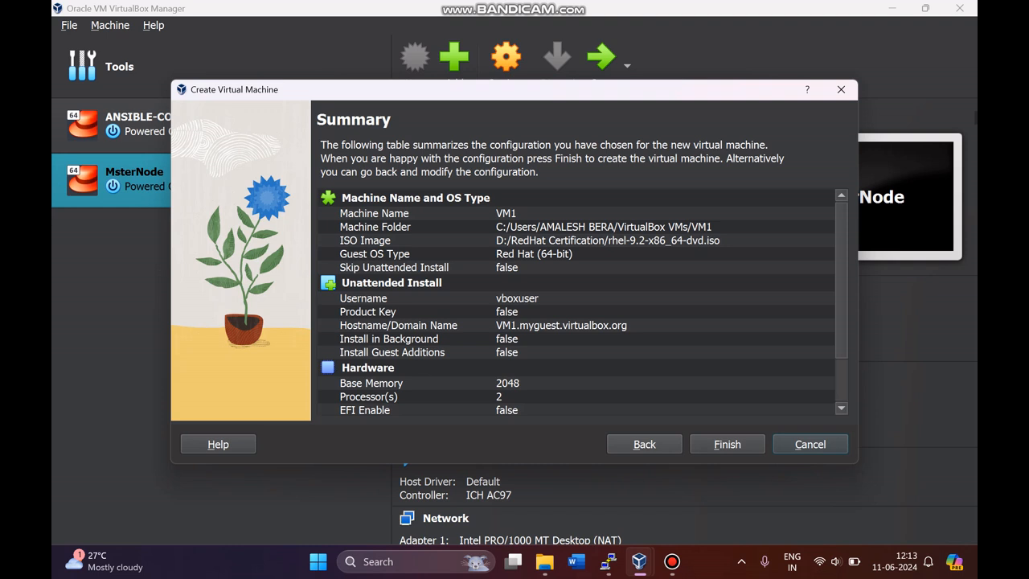
Step: Review the settings summary and create VM1 with its 30 GB disk
{"action": "scroll", "coordinate": [576, 301], "scroll_direction": "down", "scroll_amount": 2}
{"action": "scroll", "coordinate": [576, 301], "scroll_direction": "up", "scroll_amount": 2}
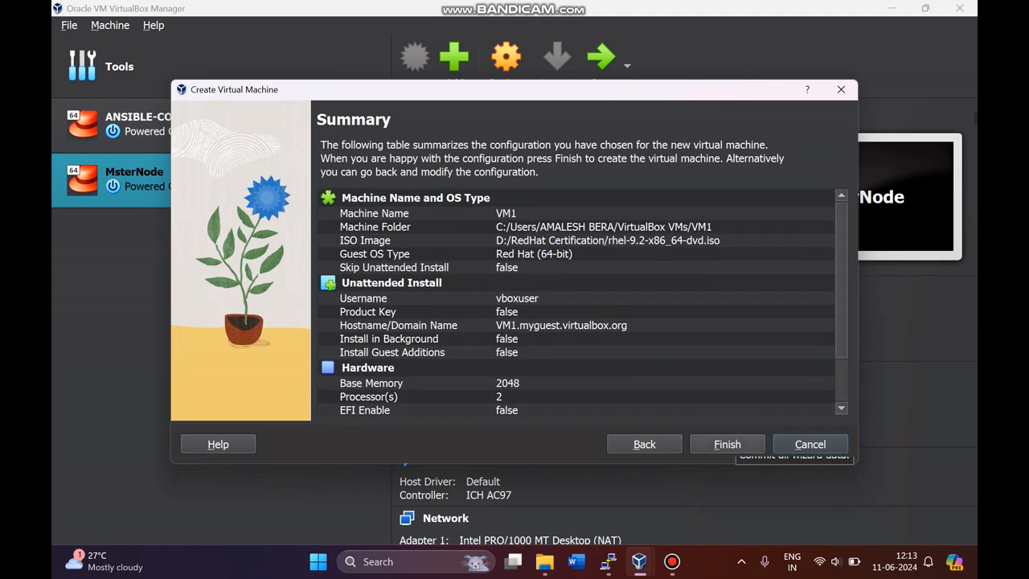
{"action": "left_click", "coordinate": [727, 443]}
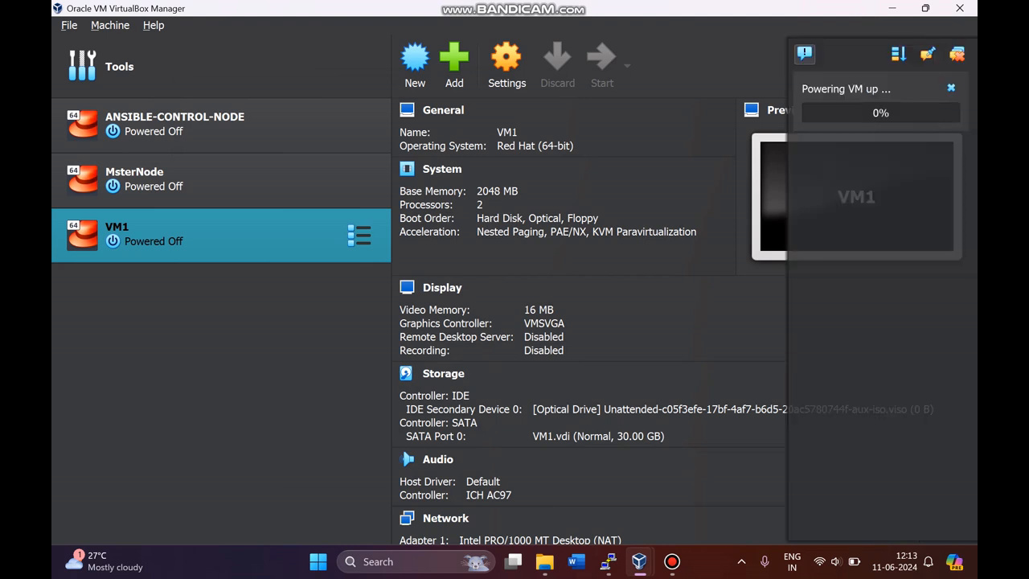
Step: Bring up the running VM1 window at the Red Hat Enterprise Linux 9.2 boot menu
{"action": "mouse_move", "coordinate": [672, 561]}
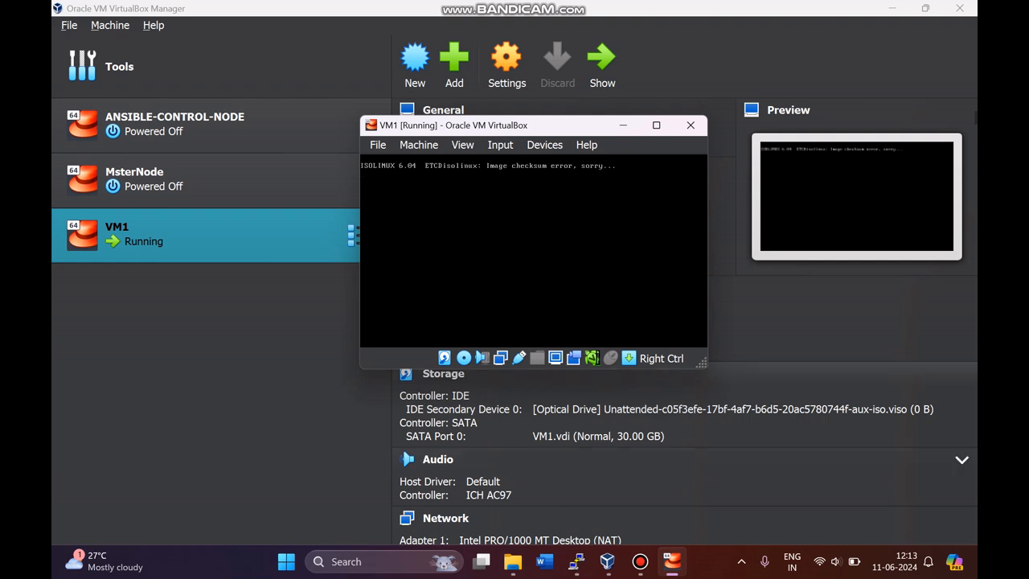
{"action": "left_click", "coordinate": [640, 561]}
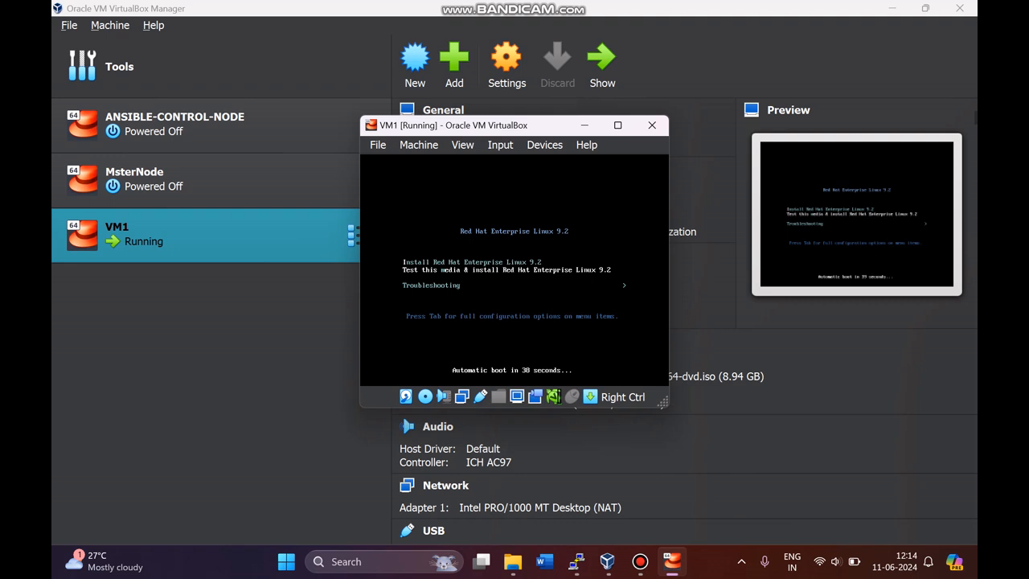
Step: Choose Install Red Hat Enterprise Linux 9.2 from the boot menu to launch the installer
{"action": "key", "text": "Up"}
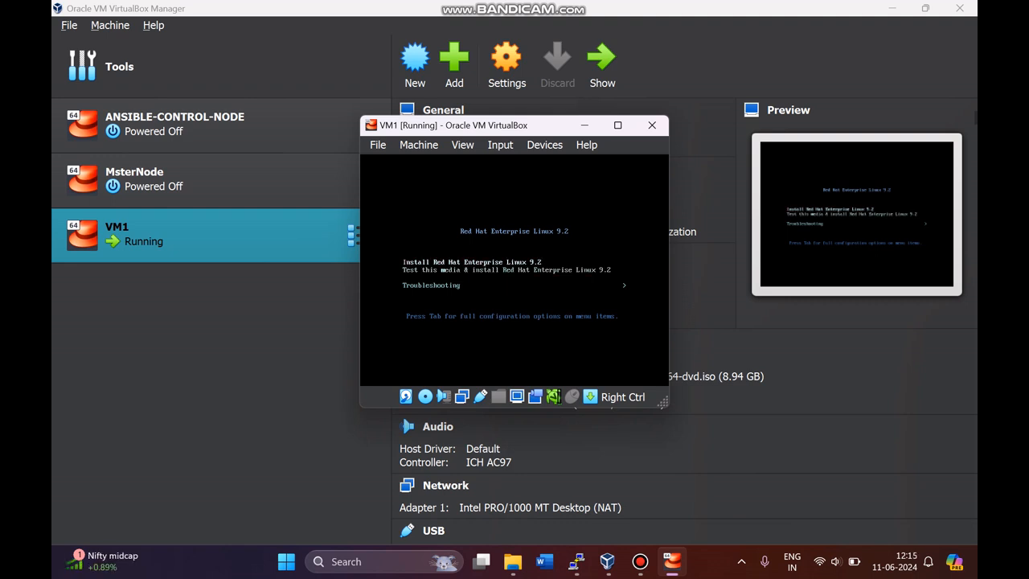
{"action": "key", "text": "Return"}
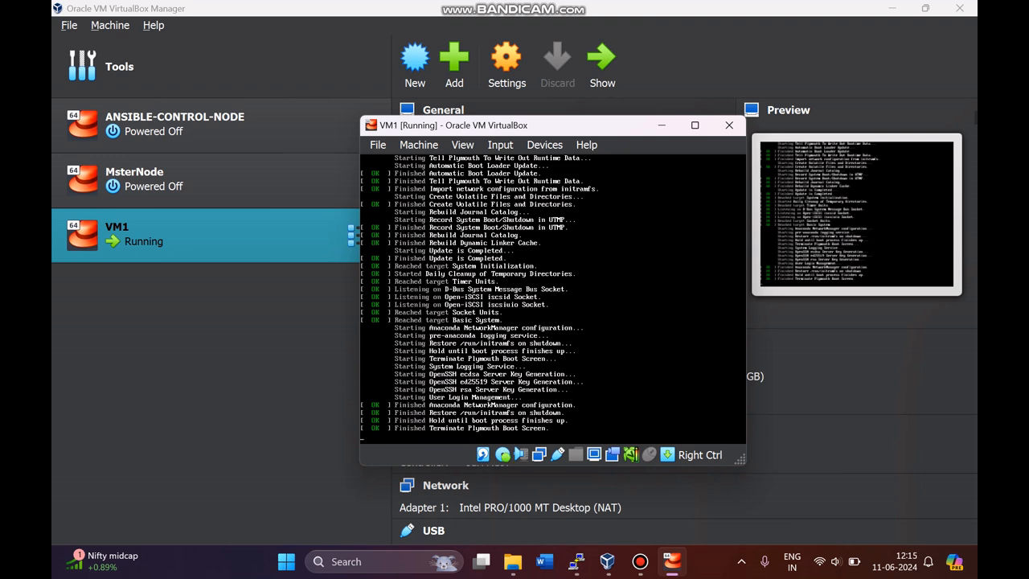
{"action": "mouse_move", "coordinate": [694, 124]}
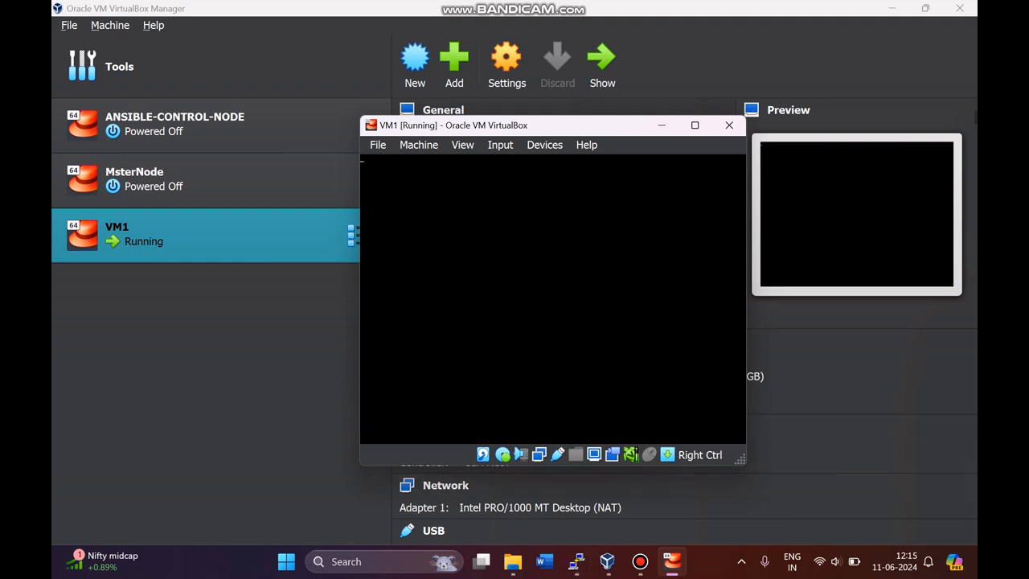
Step: Enlarge the VM1 window and confirm English (United States) as the installation language
{"action": "left_click_drag", "start_coordinate": [741, 460], "coordinate": [846, 503]}
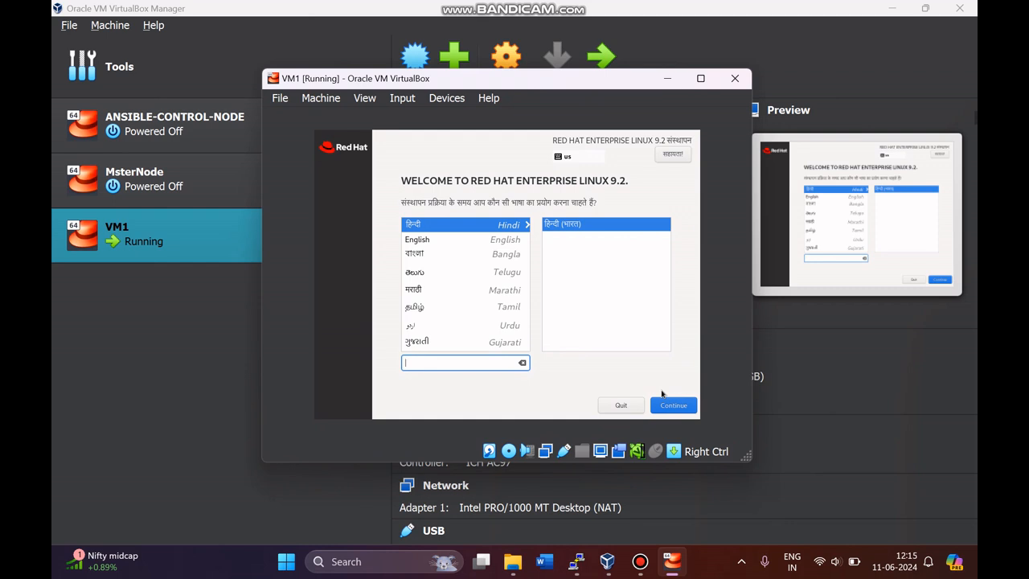
{"action": "key", "text": "Tab"}
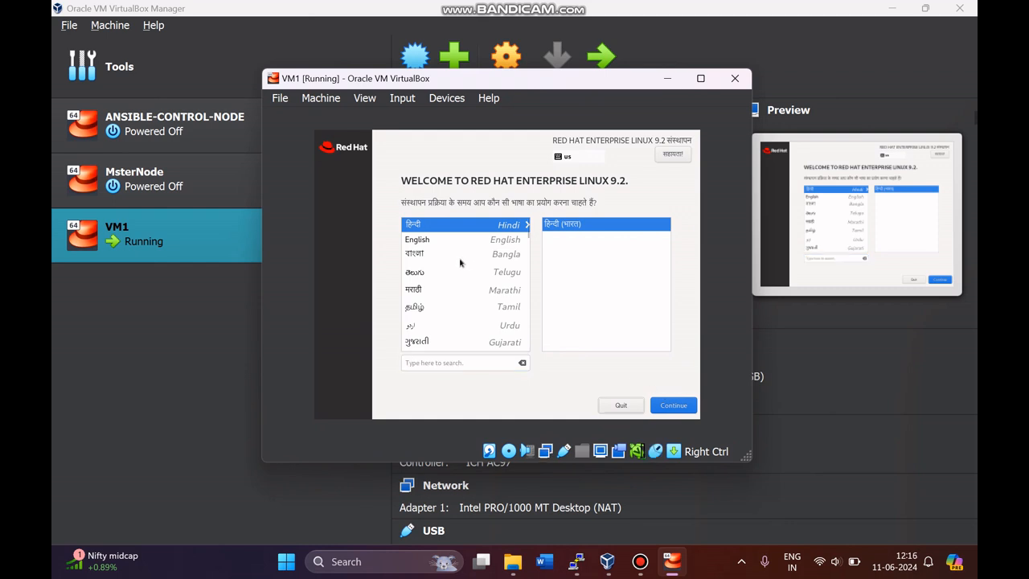
{"action": "left_click", "coordinate": [442, 241]}
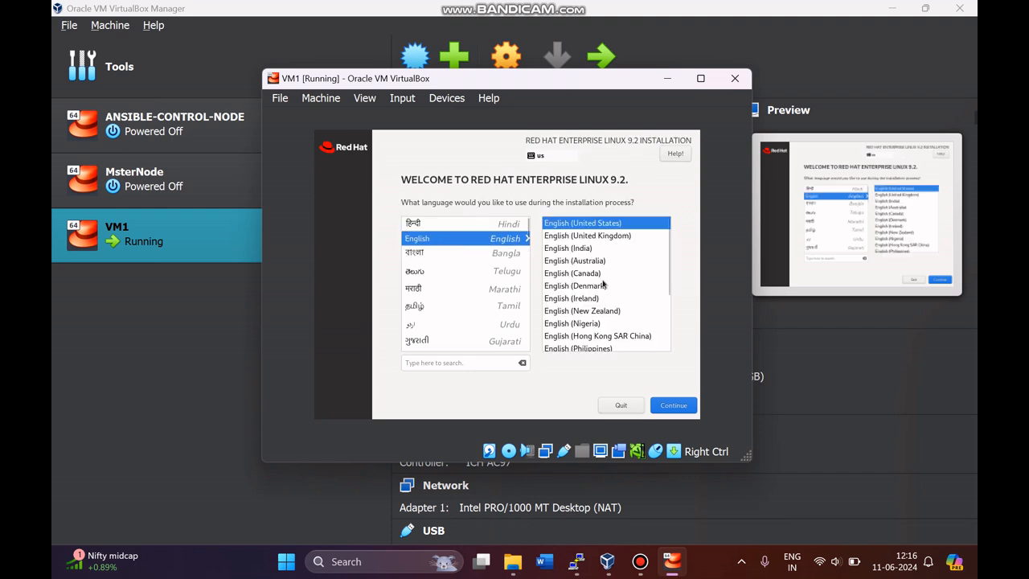
{"action": "left_click", "coordinate": [681, 407]}
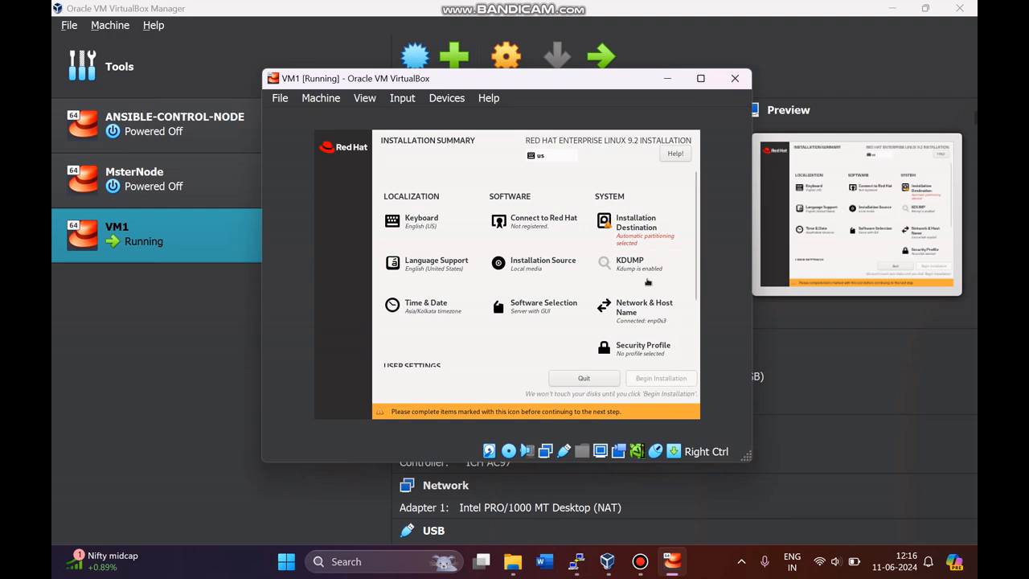
Step: Keep automatic partitioning on the 30 GiB ATA VBOX HARDDISK as the installation destination
{"action": "left_click", "coordinate": [639, 234]}
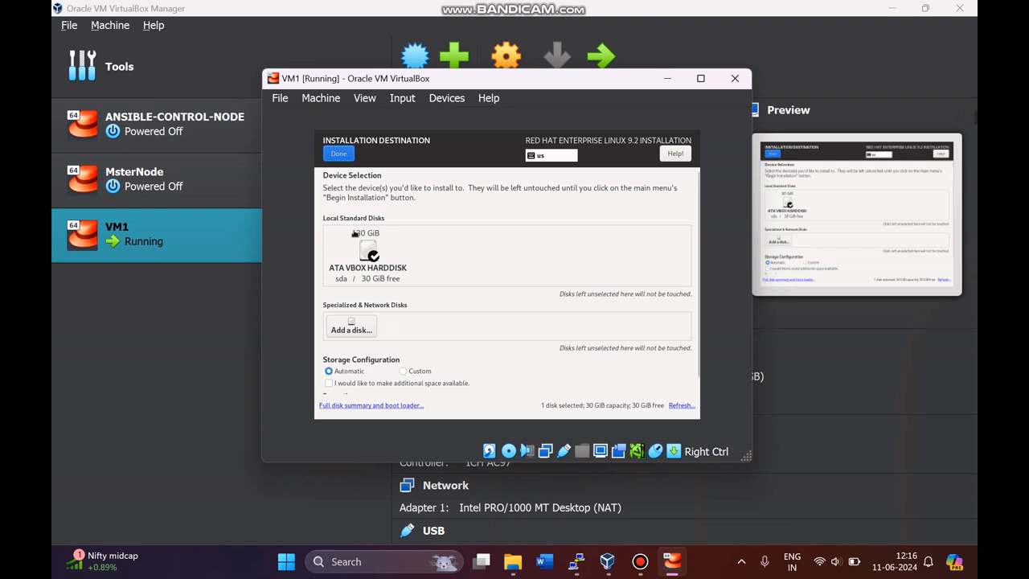
{"action": "left_click", "coordinate": [337, 157]}
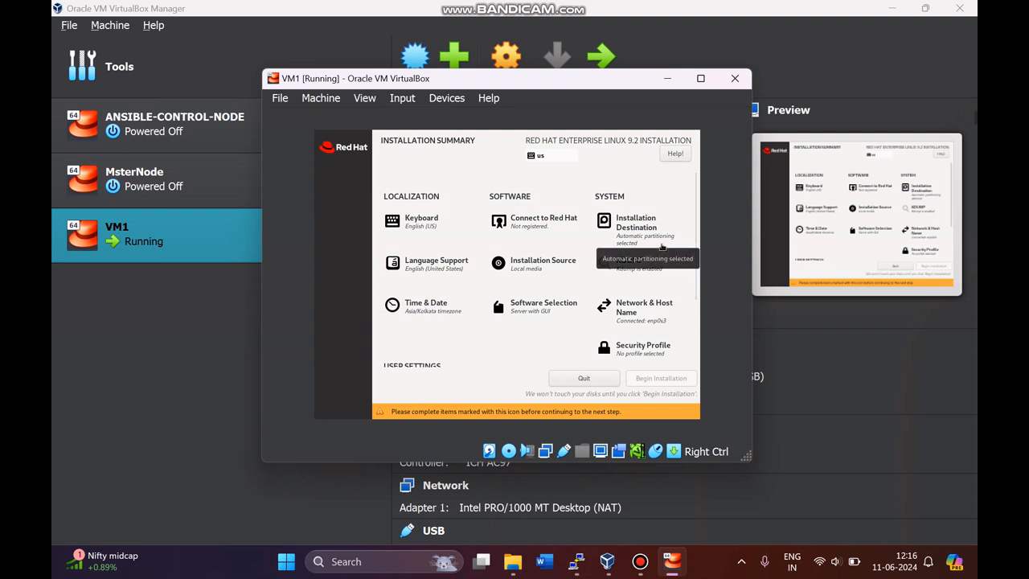
{"action": "left_click", "coordinate": [540, 314]}
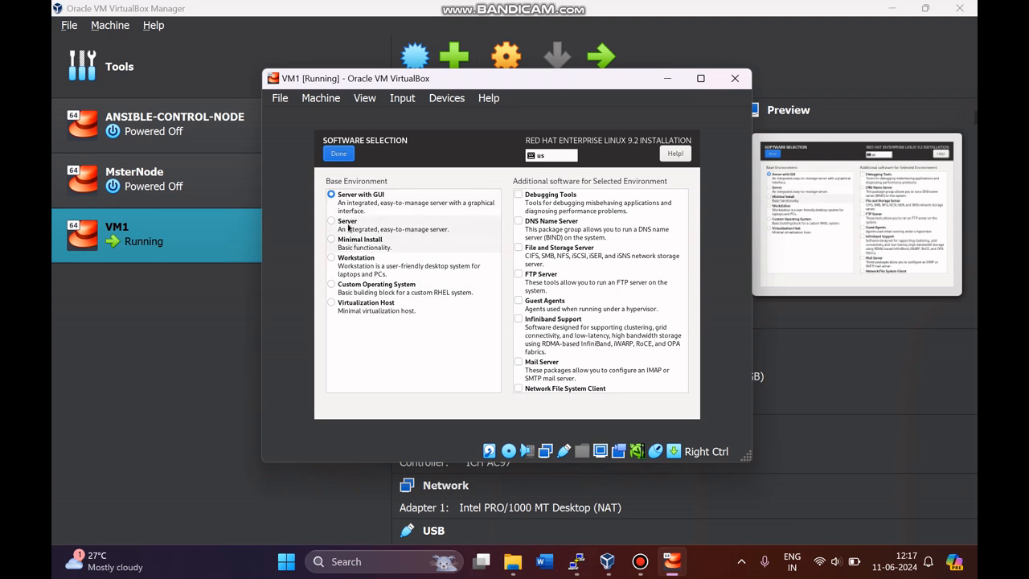
Step: Accept Server with GUI as the base environment and scroll the summary down to USER SETTINGS
{"action": "left_click", "coordinate": [340, 155]}
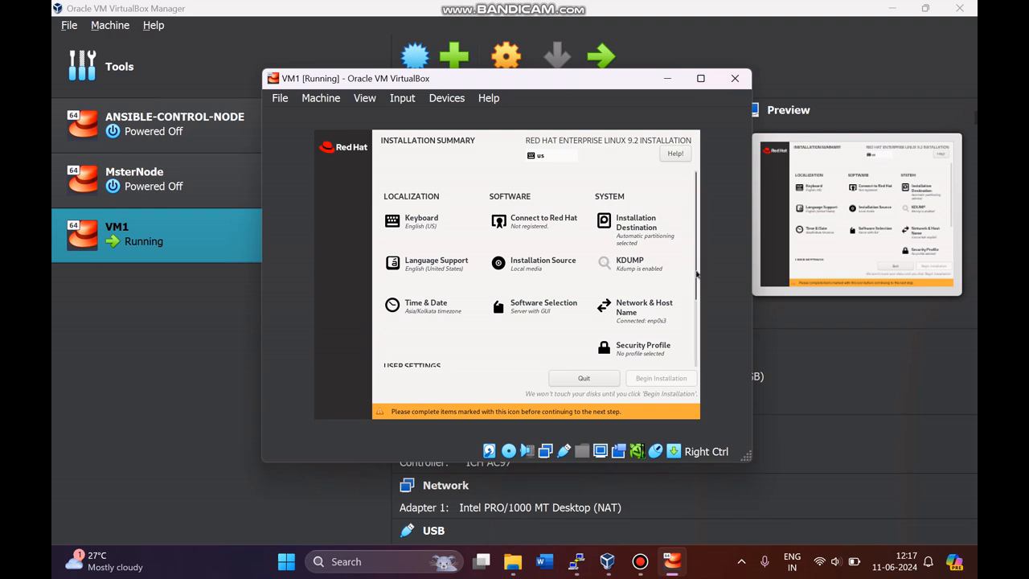
{"action": "scroll", "coordinate": [696, 274], "scroll_direction": "down", "scroll_amount": 2}
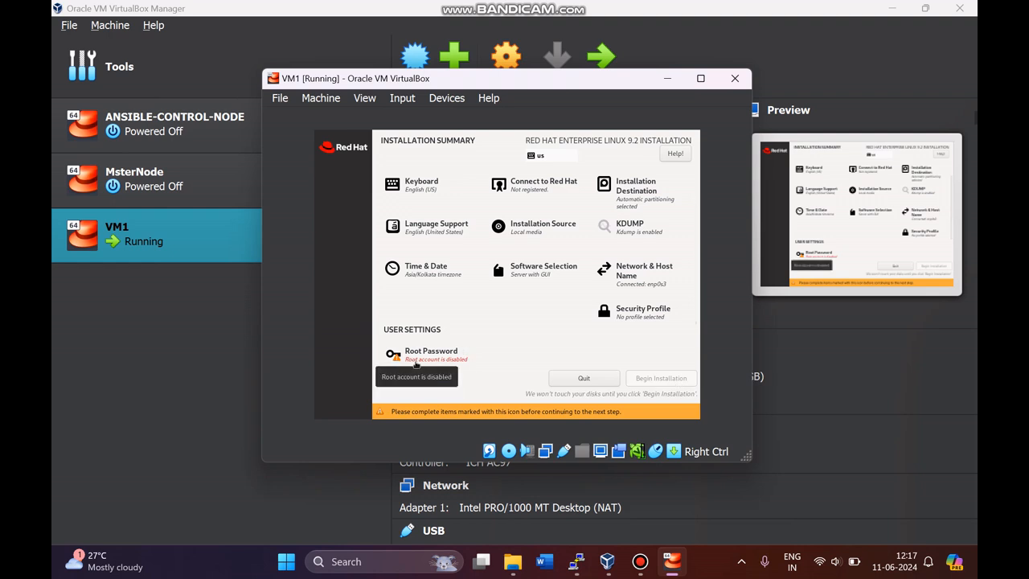
Step: Set and confirm the root password, keeping it despite the weak-password warning
{"action": "left_click", "coordinate": [415, 364]}
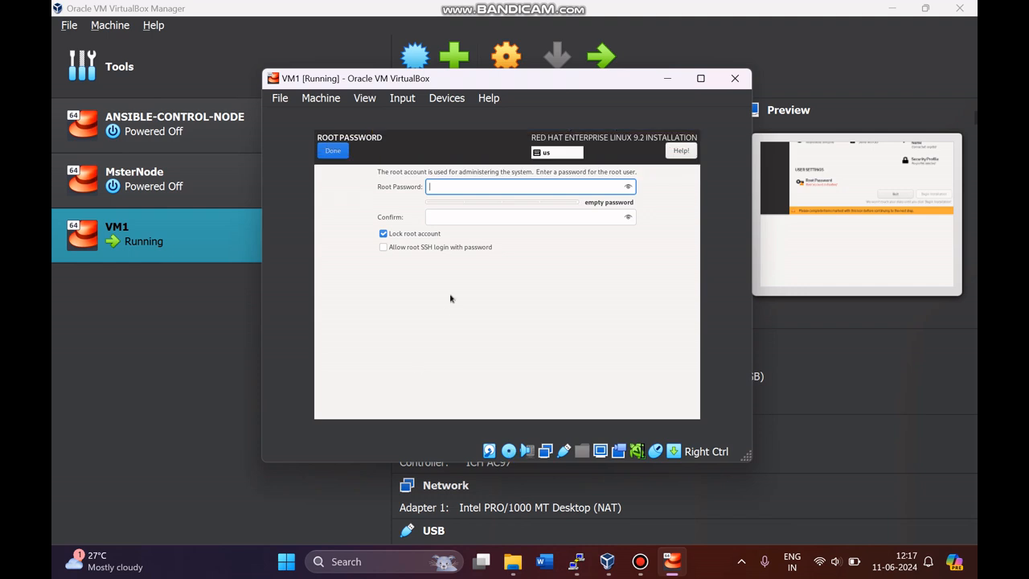
{"action": "type", "text": "redhat1"}
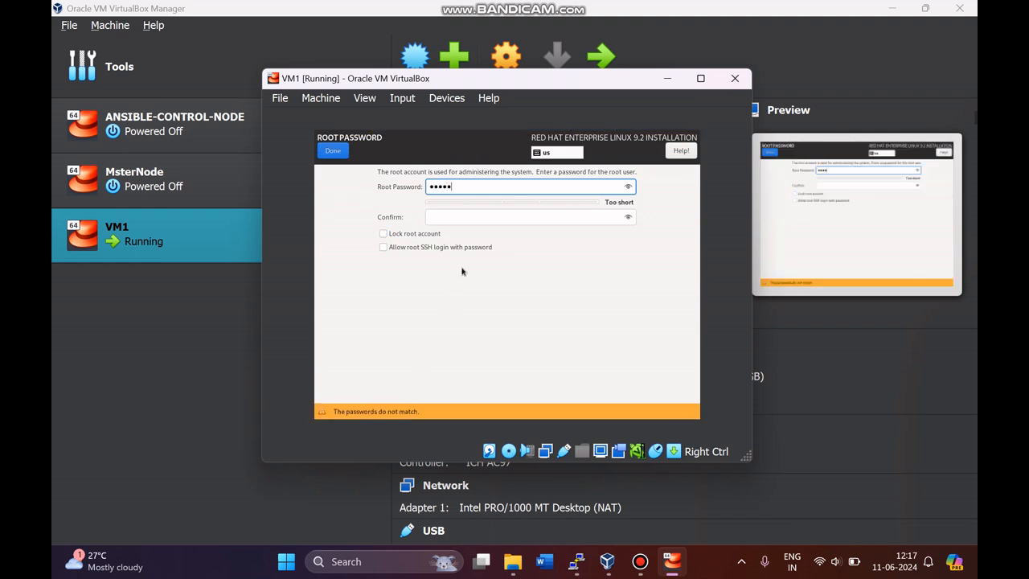
{"action": "key", "text": "Tab"}
{"action": "type", "text": "redhat1"}
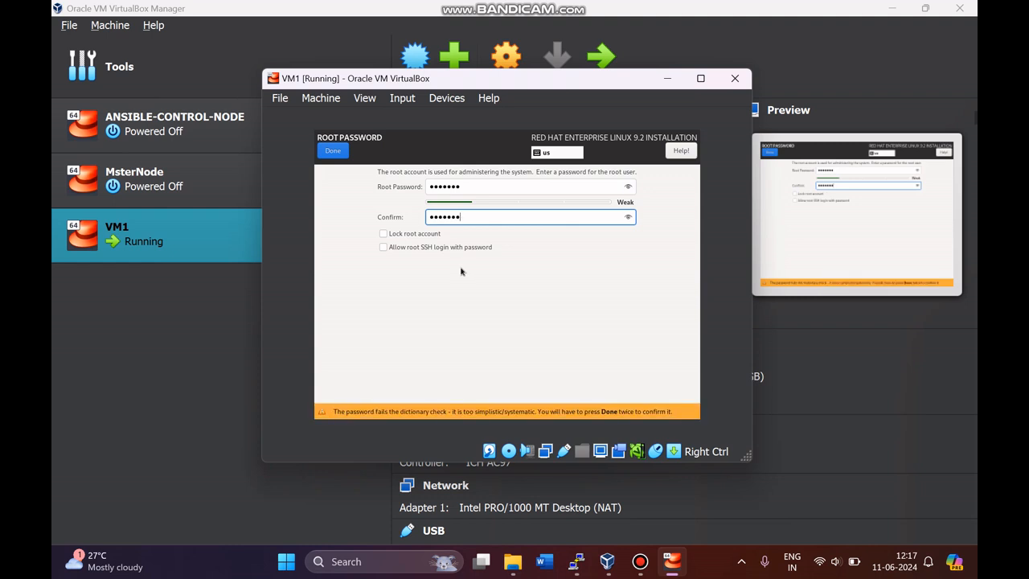
{"action": "left_click", "coordinate": [341, 157]}
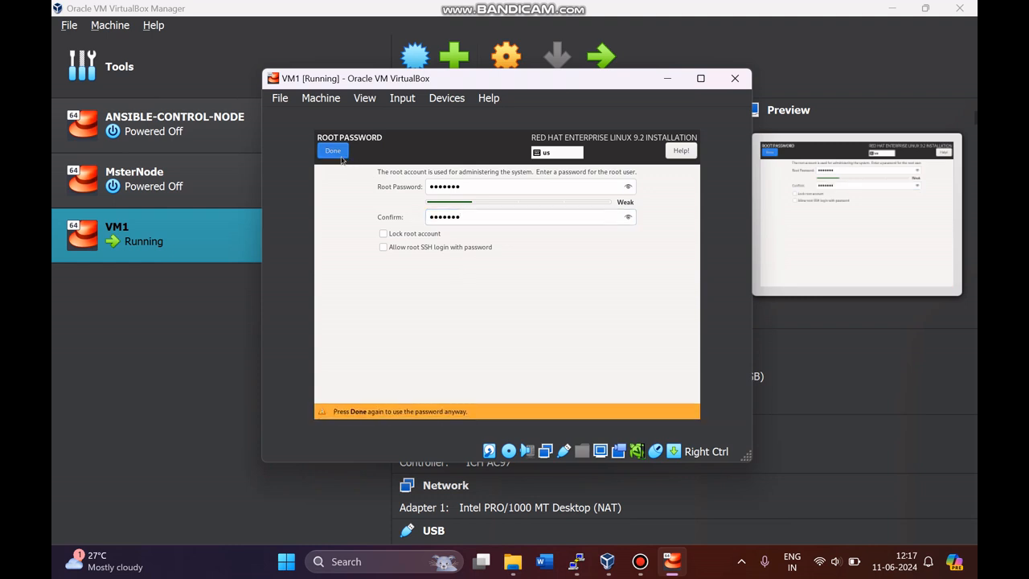
{"action": "left_click", "coordinate": [341, 157]}
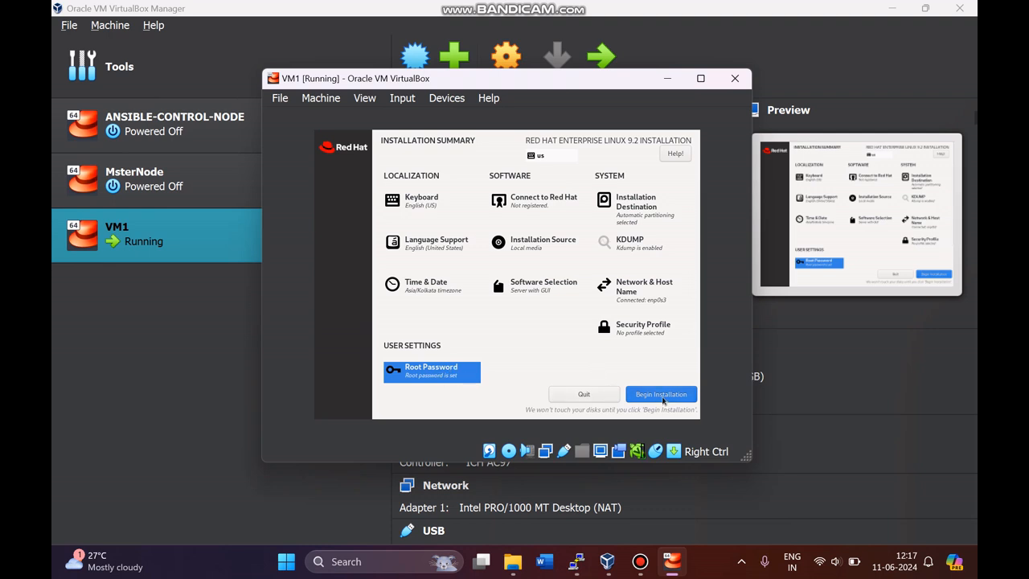
Step: Begin the Red Hat Enterprise Linux 9.2 installation and let it run to completion
{"action": "left_click", "coordinate": [663, 397]}
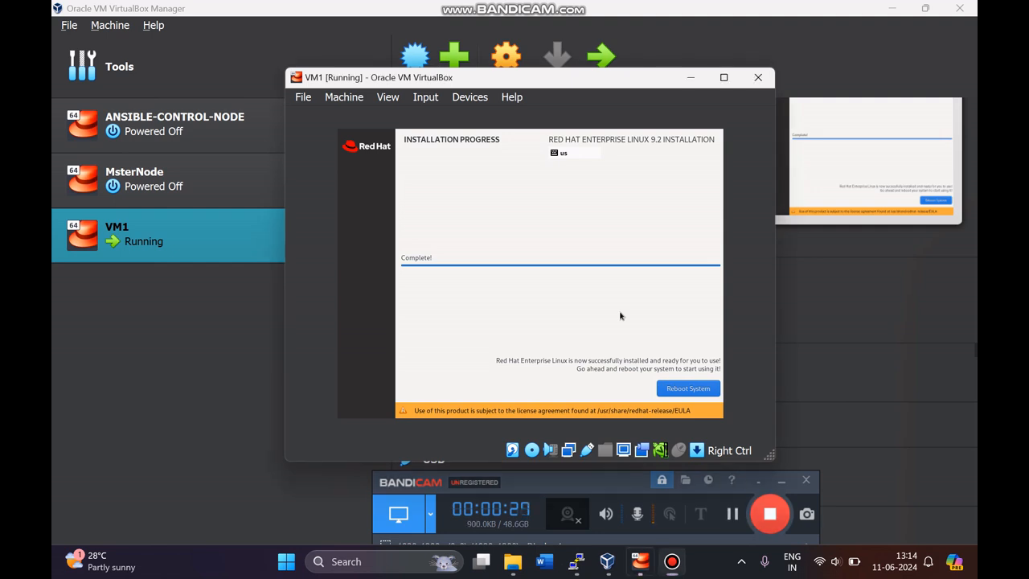
Step: Reboot VM1 into the installed system and check the optical drive in the Devices menu
{"action": "left_click", "coordinate": [698, 394]}
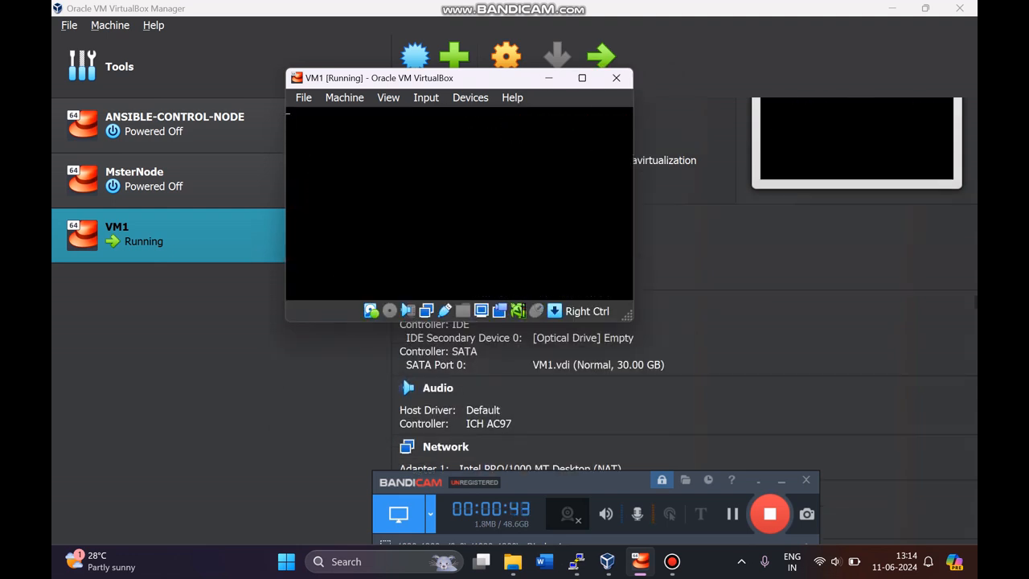
{"action": "left_click", "coordinate": [470, 97]}
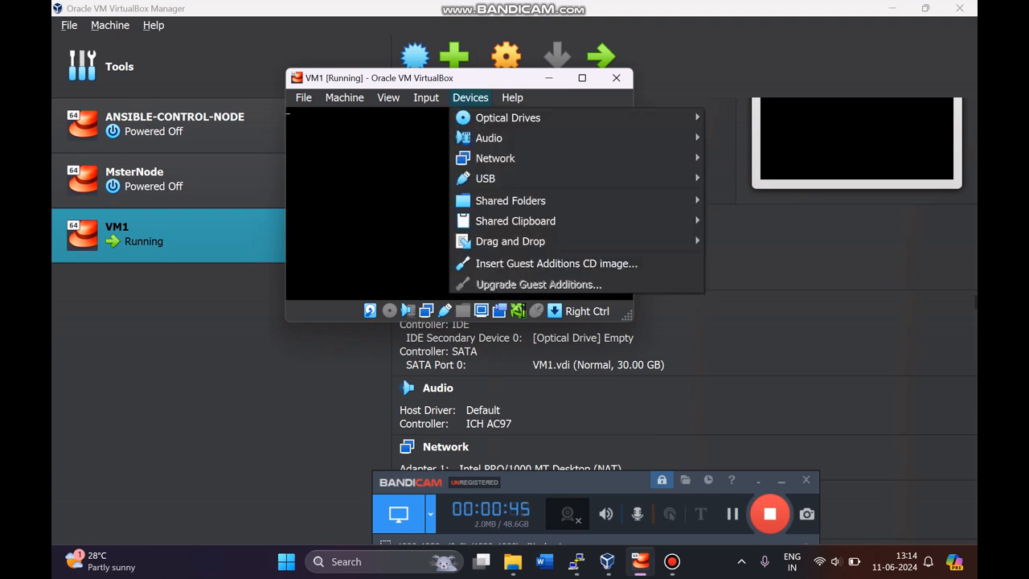
{"action": "mouse_move", "coordinate": [508, 117]}
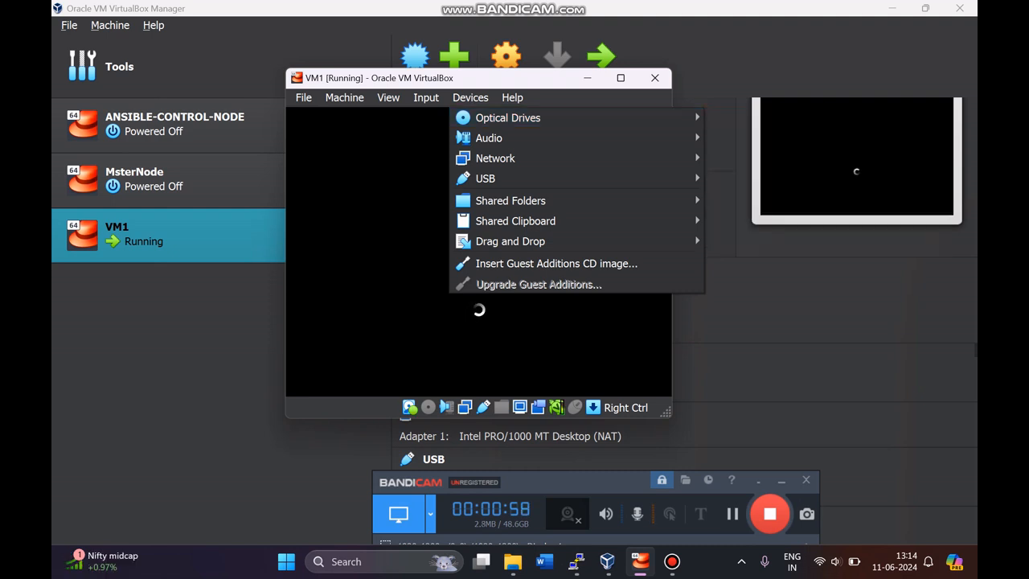
{"action": "key", "text": "Escape"}
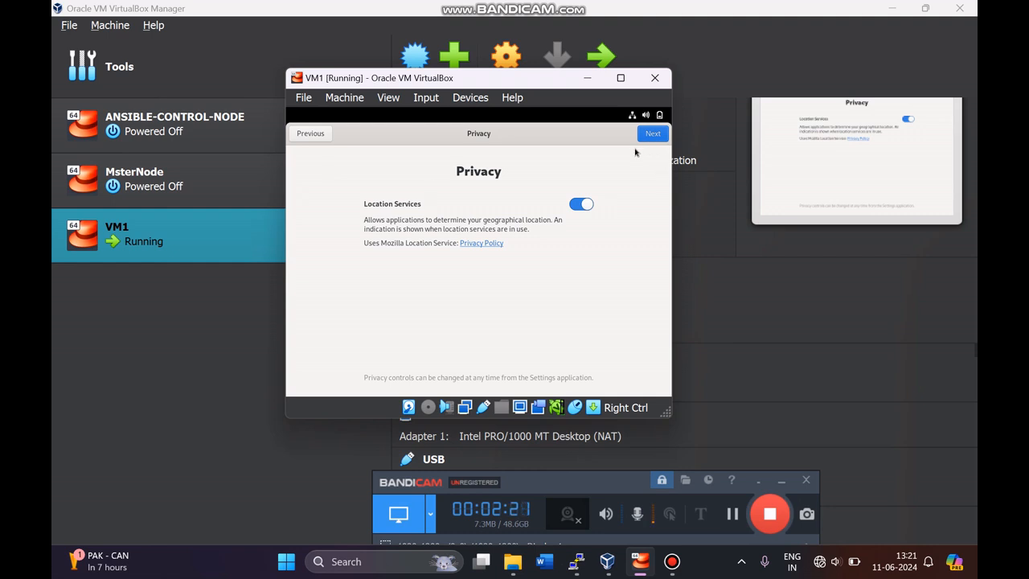
Step: Turn off Location Services and skip connecting online accounts
{"action": "left_click", "coordinate": [579, 206]}
{"action": "left_click", "coordinate": [653, 137]}
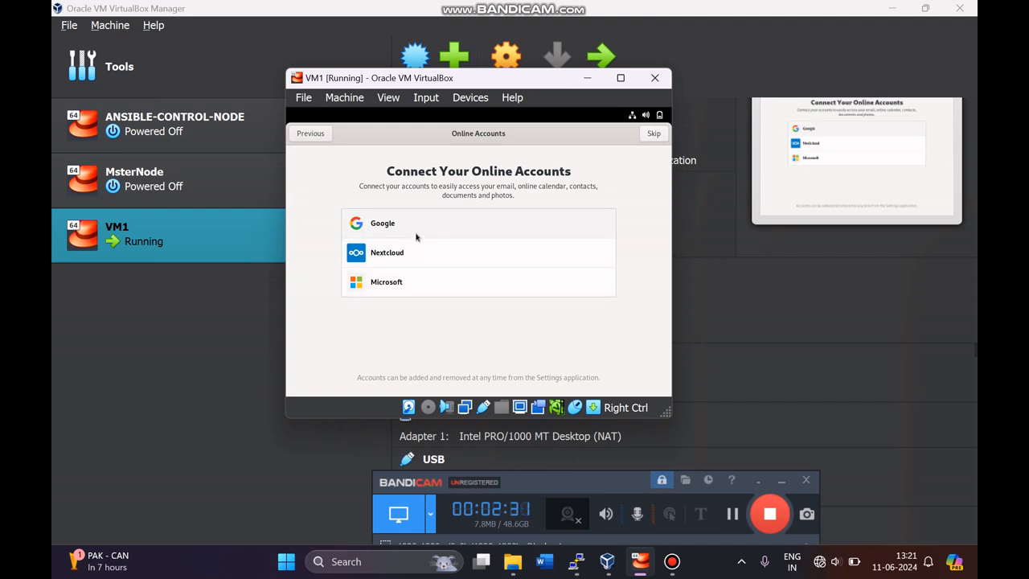
{"action": "left_click", "coordinate": [653, 134]}
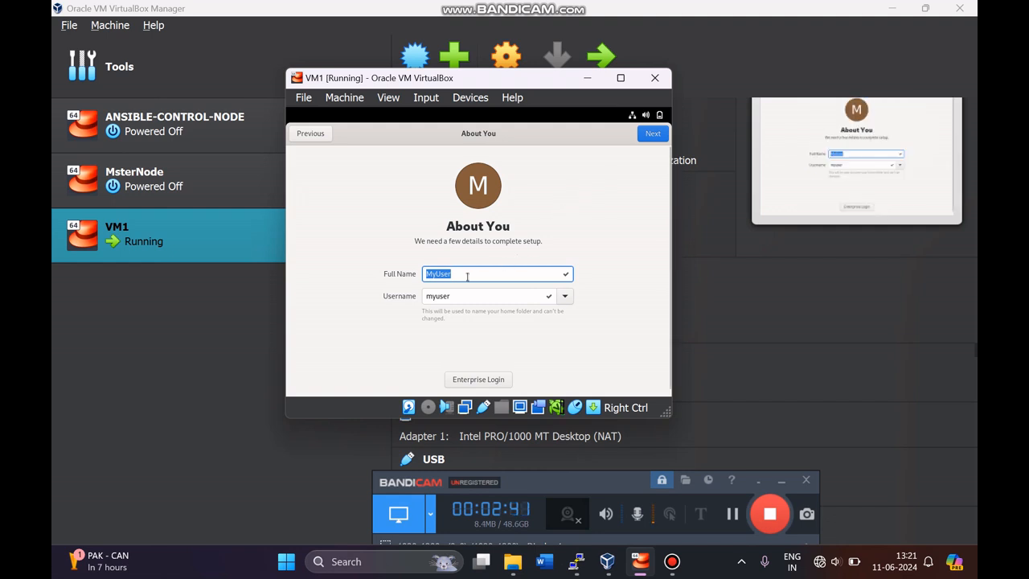
Step: Create the local user with full name 'admin' and a confirmed password
{"action": "left_click_drag", "start_coordinate": [467, 276], "coordinate": [419, 278]}
{"action": "type", "text": "admin"}
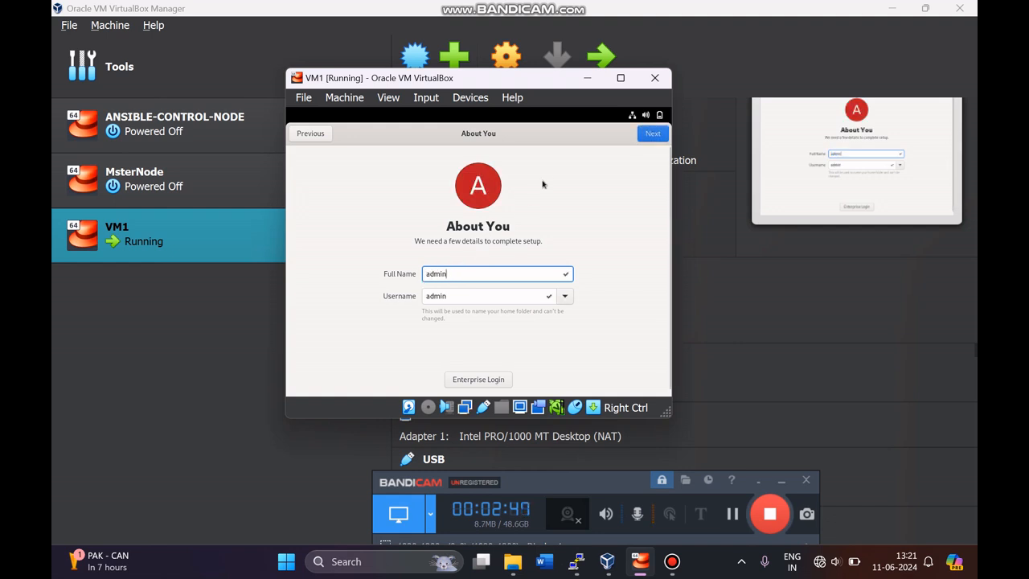
{"action": "left_click", "coordinate": [651, 134]}
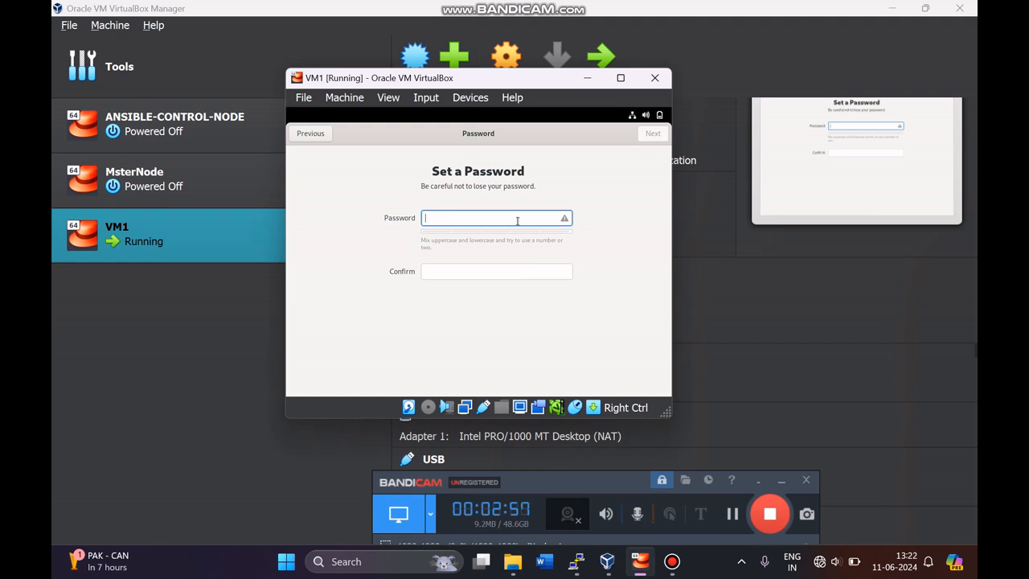
{"action": "type", "text": "•••••"}
{"action": "left_click", "coordinate": [497, 269]}
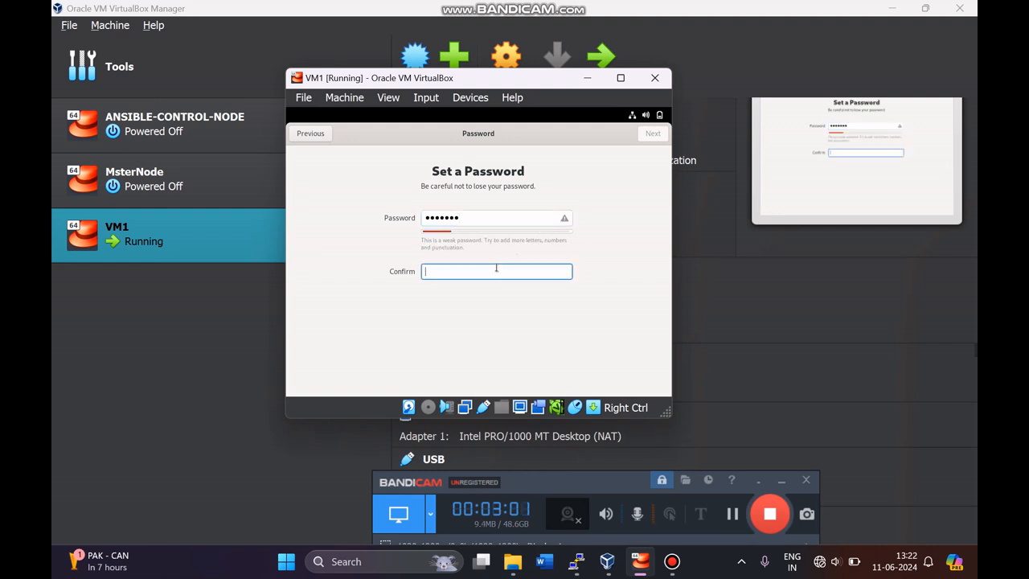
{"action": "type", "text": "•••••"}
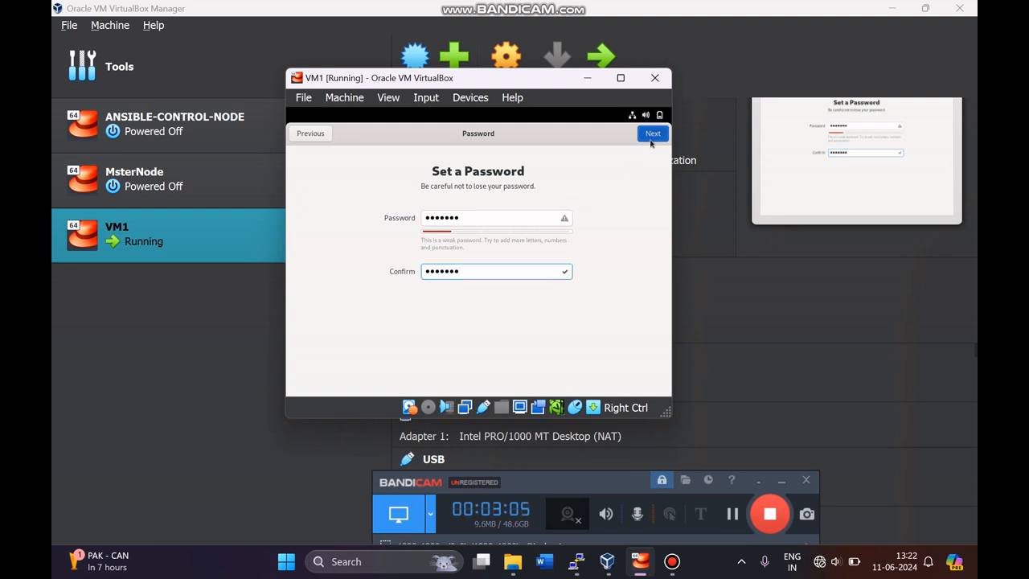
{"action": "left_click", "coordinate": [651, 138]}
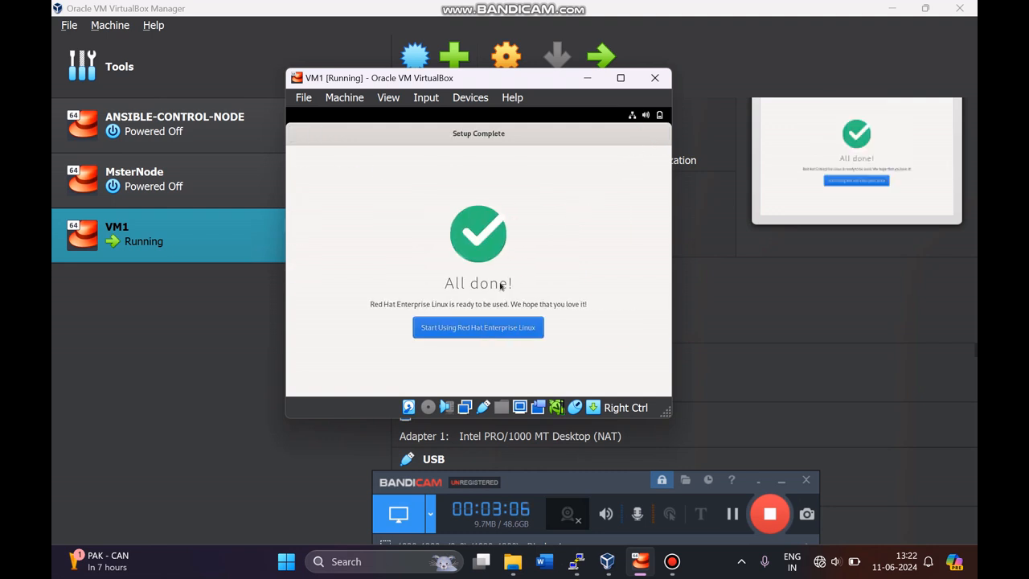
Step: Start using Red Hat Enterprise Linux and decline the welcome tour
{"action": "left_click", "coordinate": [480, 326]}
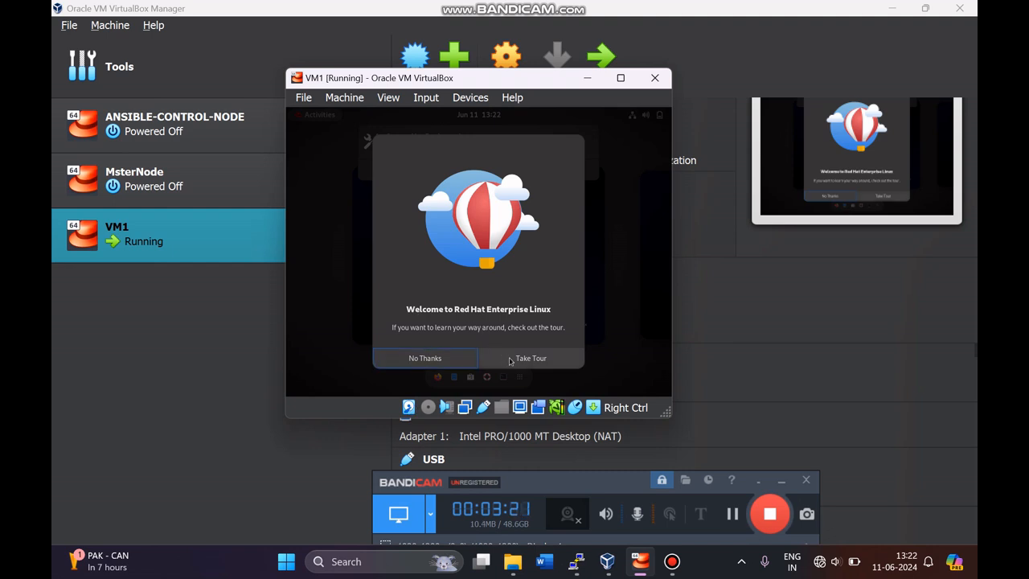
{"action": "left_click", "coordinate": [448, 360]}
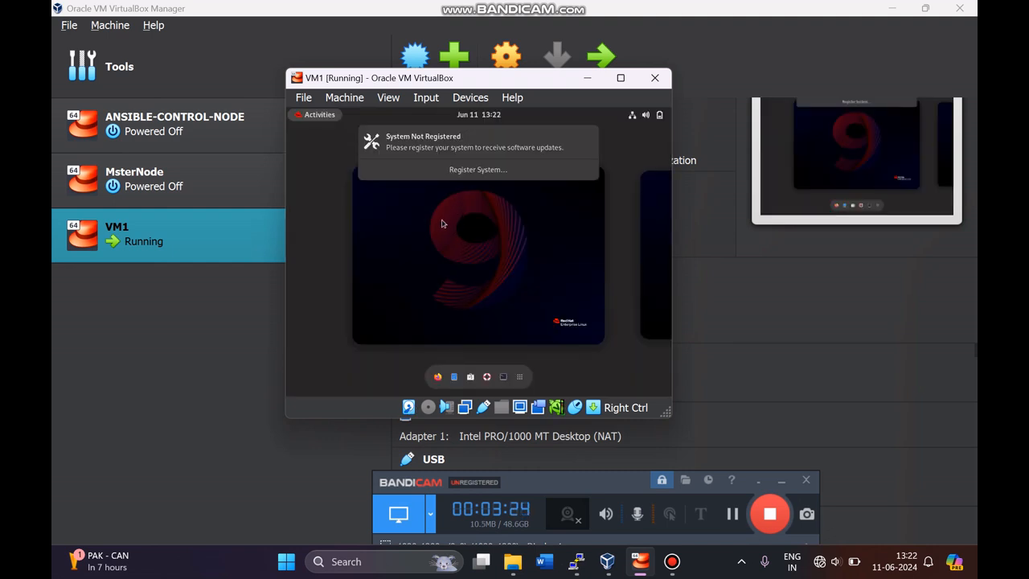
Step: Open a terminal and run 'cat /etc/redhat-release' to confirm release 9.2 (Plow)
{"action": "left_click", "coordinate": [503, 377]}
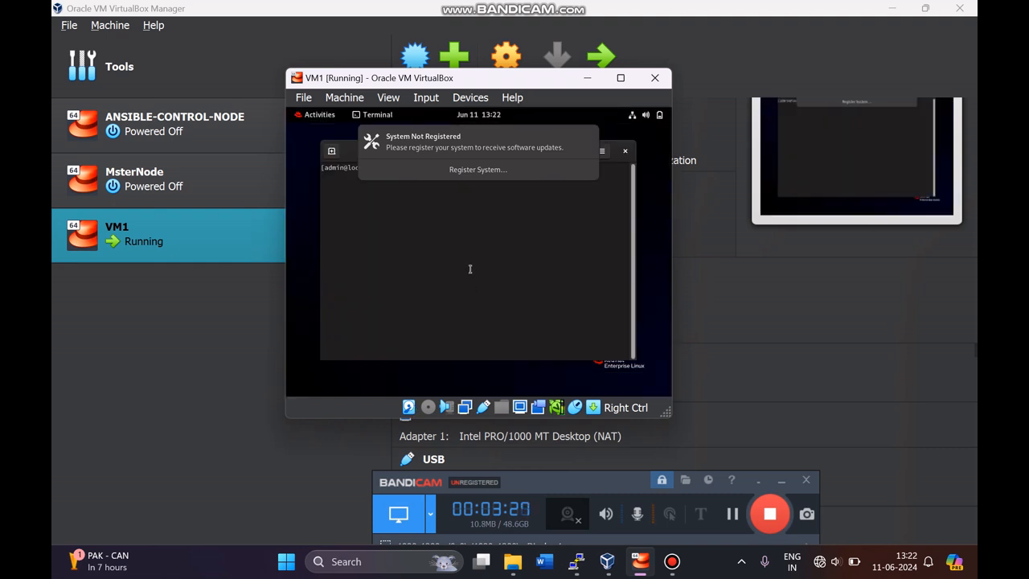
{"action": "left_click", "coordinate": [588, 141]}
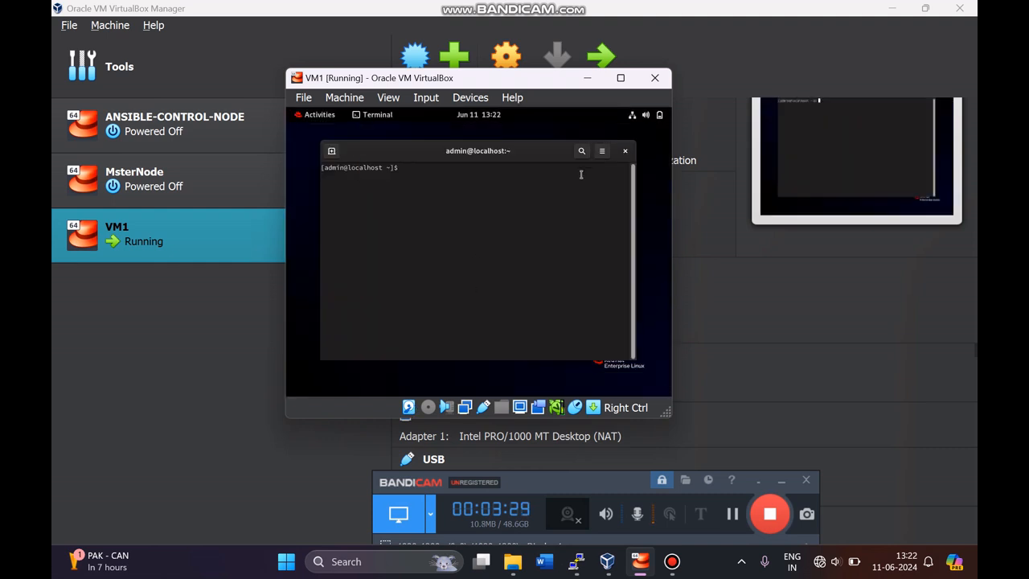
{"action": "key", "text": "Return"}
{"action": "key", "text": "Return"}
{"action": "type", "text": "cat /e"}
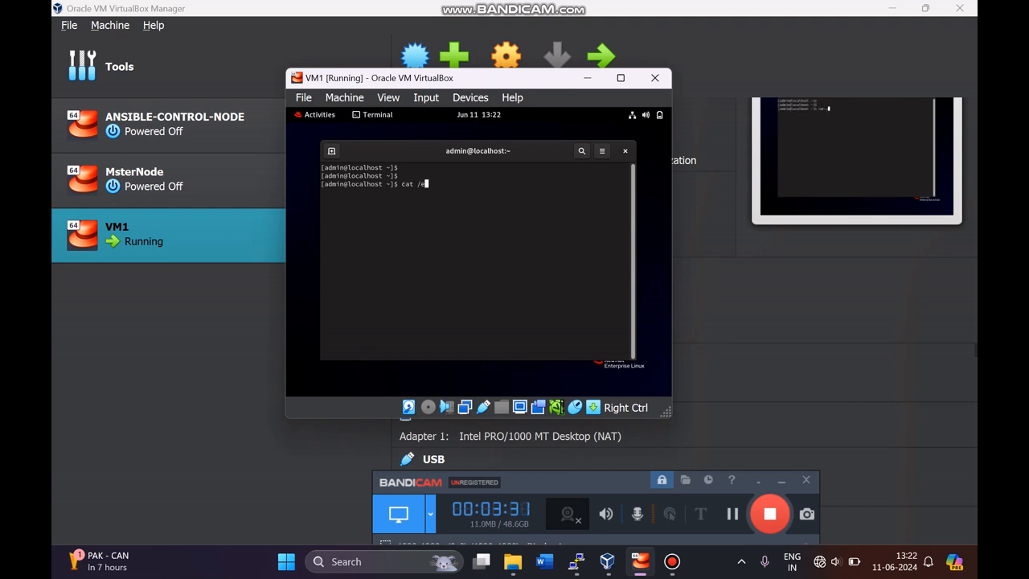
{"action": "type", "text": "tc/redhat-release"}
{"action": "key", "text": "Return"}
{"action": "key", "text": "Return"}
{"action": "key", "text": "Return"}
{"action": "key", "text": "Return"}
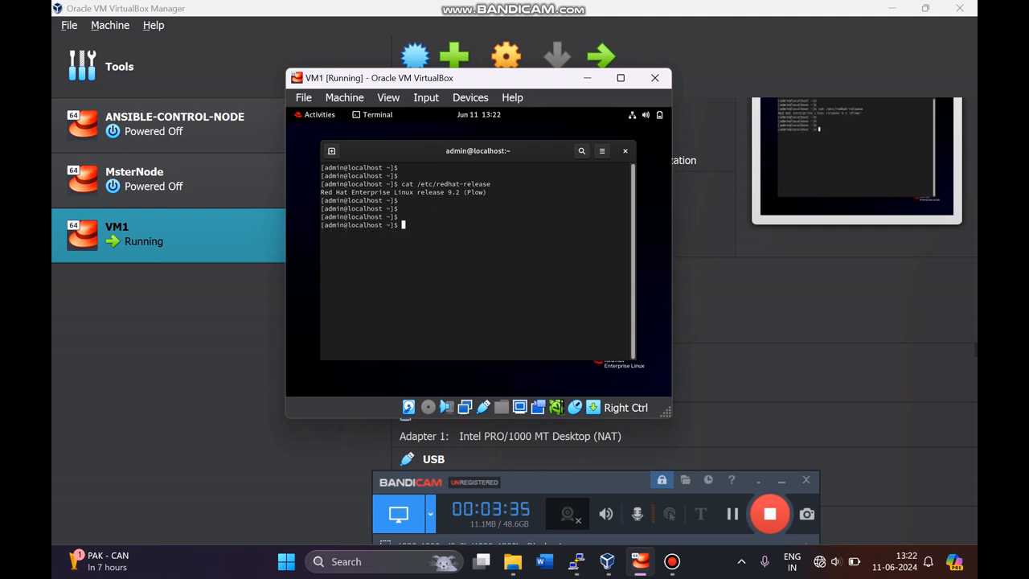